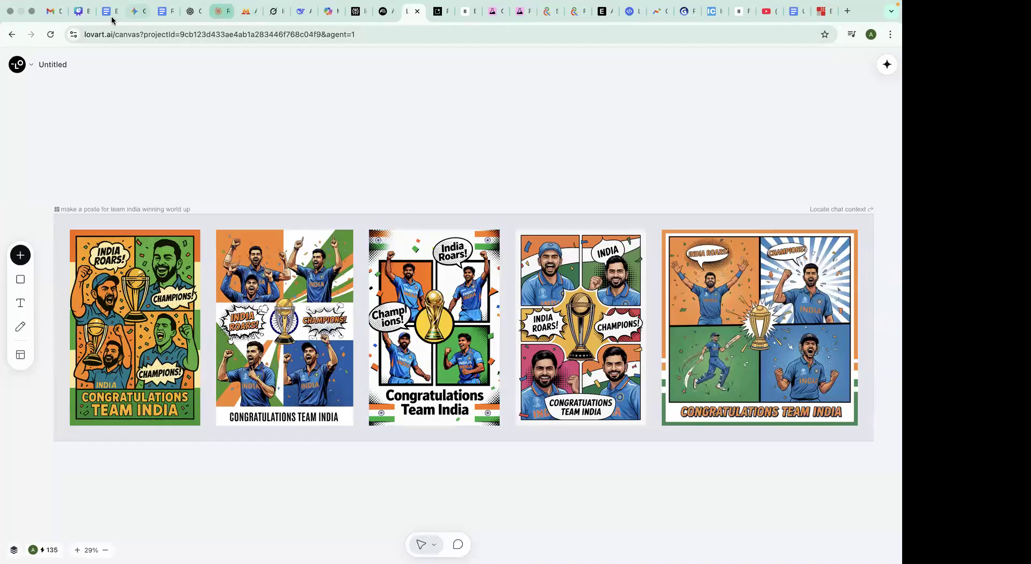
Search the web for "canva ai" in a new browser tab and open the Canva AI assistant
click(848, 10)
text(canva ai)
key(Return)
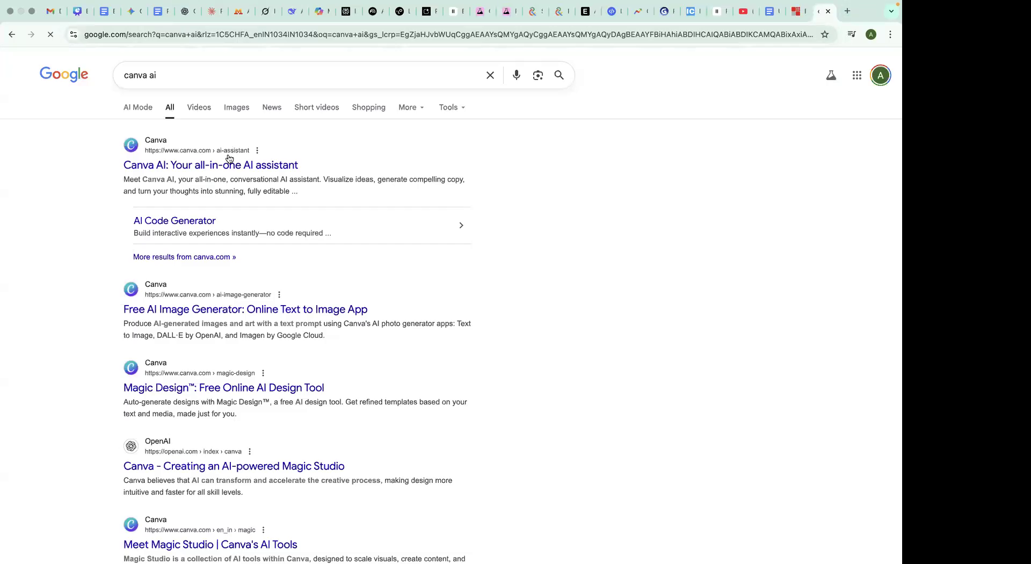
click(230, 167)
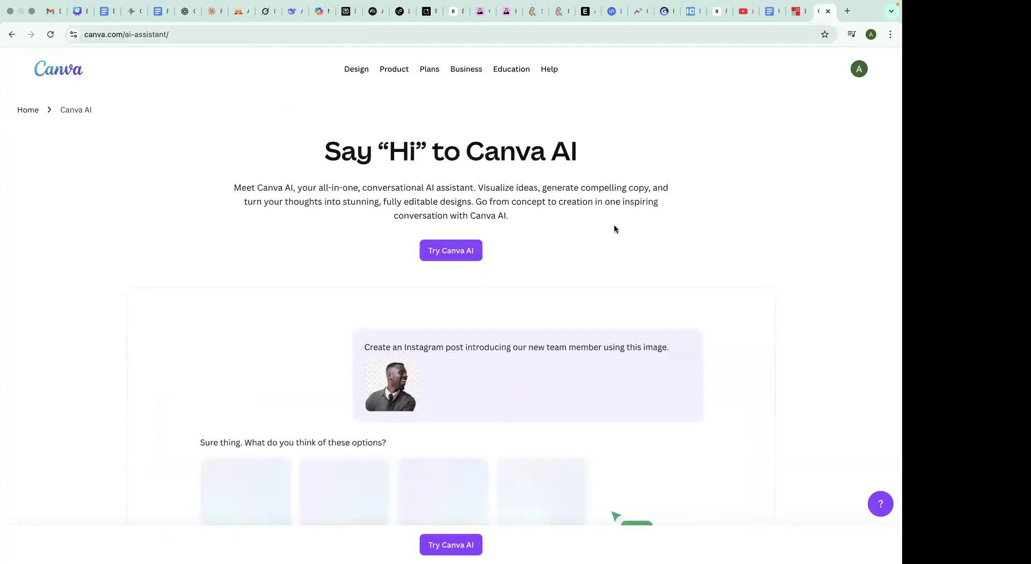
click(428, 261)
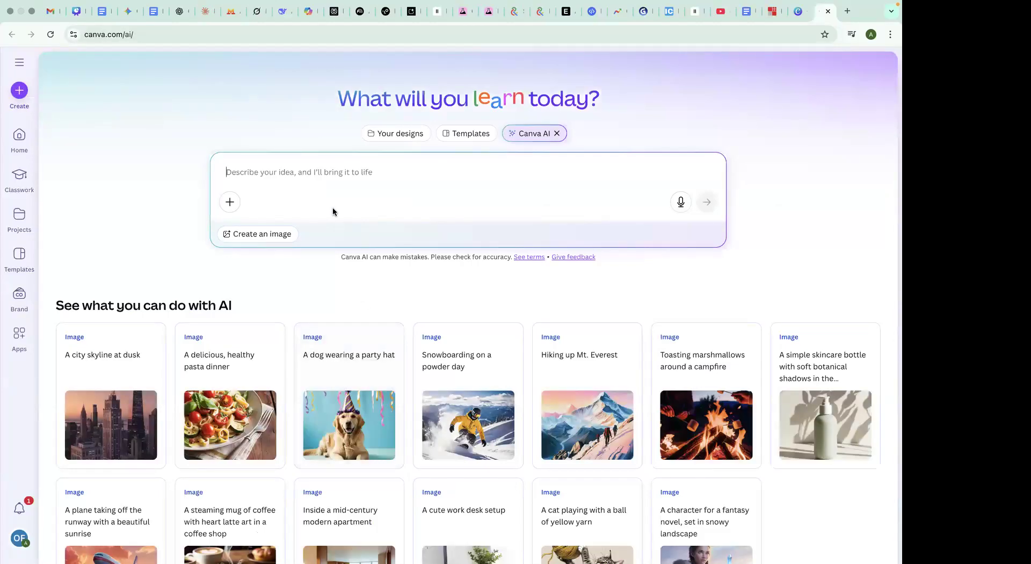
Try to have Canva AI make a poster for a cold drink, and dismiss the notice
text(make aposter for)
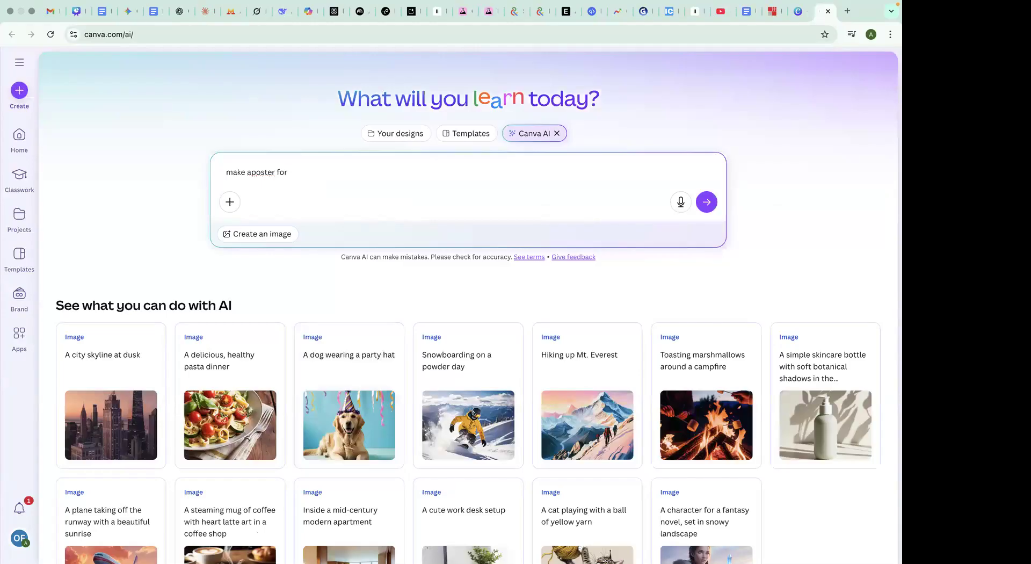
text( cold drink amspa)
text(mp)
key(Return)
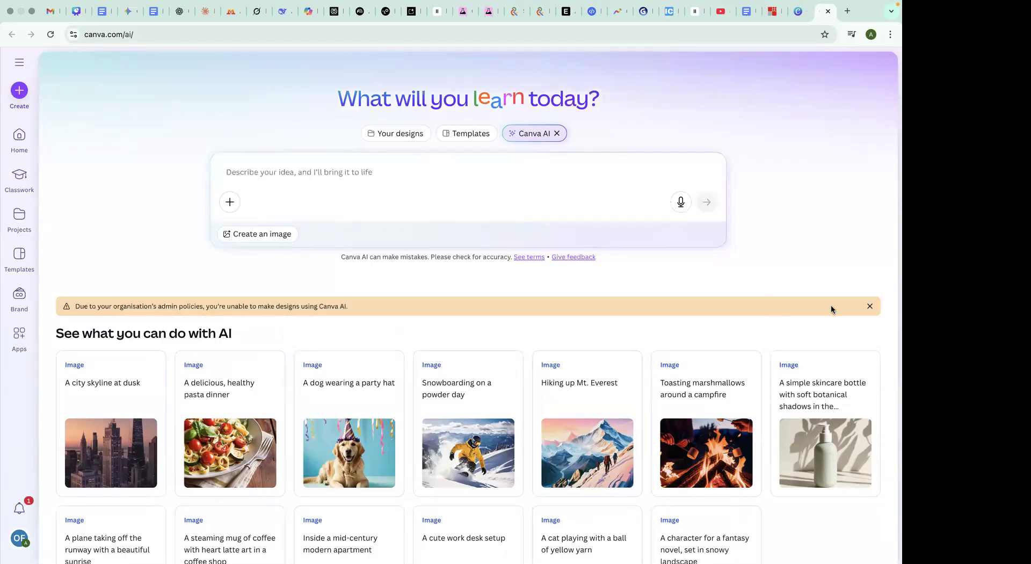
click(869, 307)
click(417, 210)
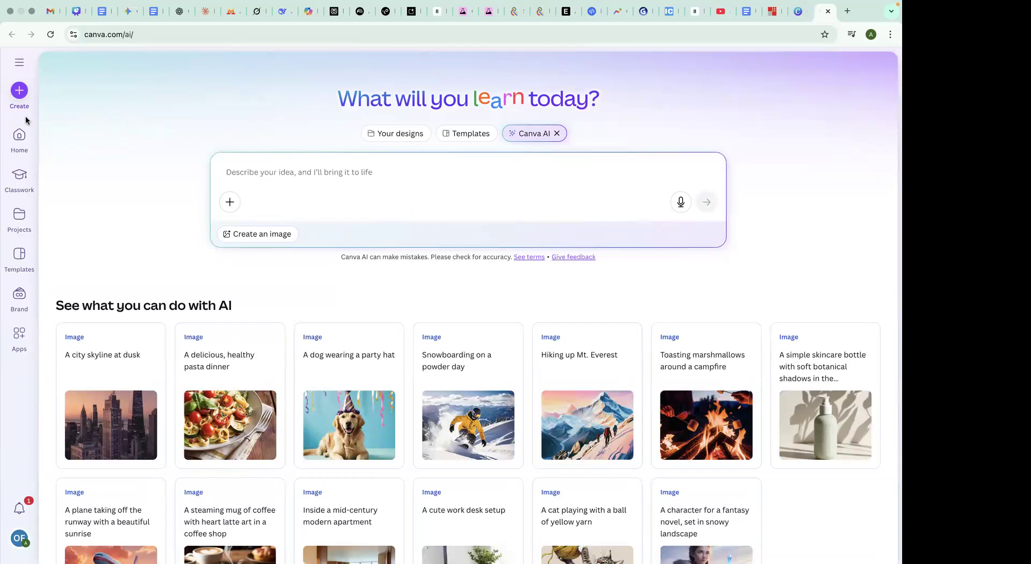
click(871, 36)
click(871, 43)
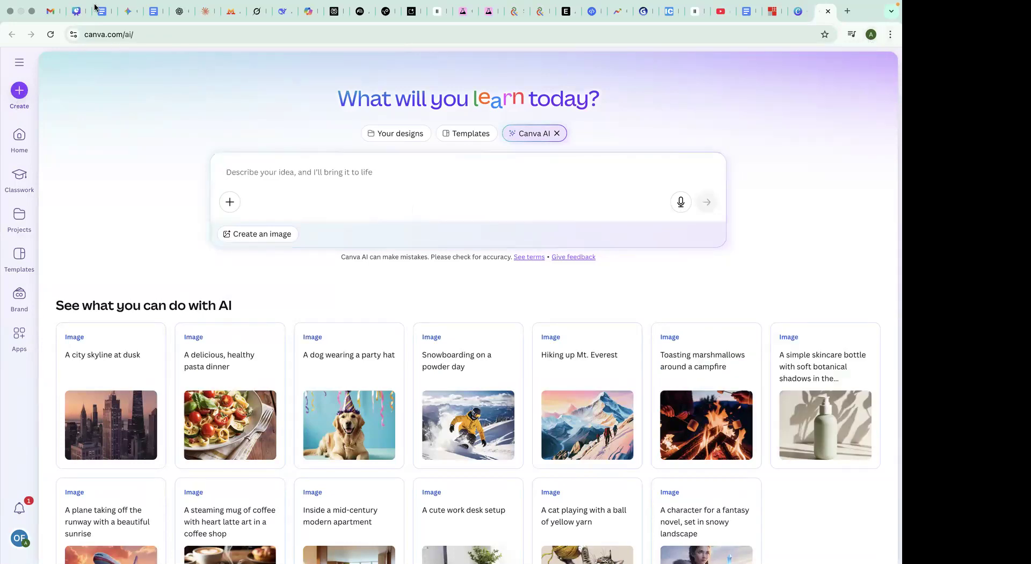
Switch to ChatGPT and send its Canva GPT the prompt "make a campaign poster for coldrink"
click(178, 11)
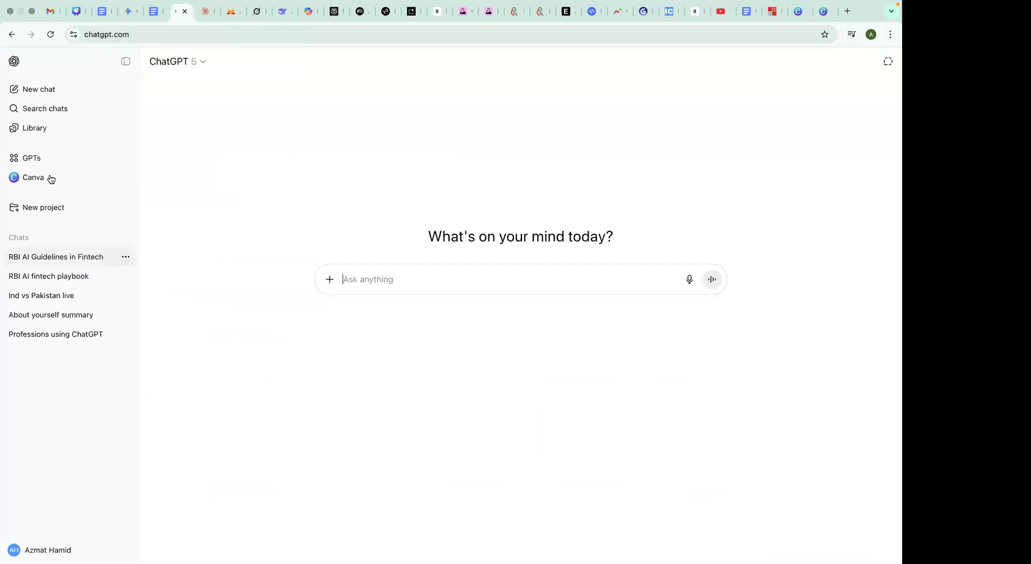
click(27, 161)
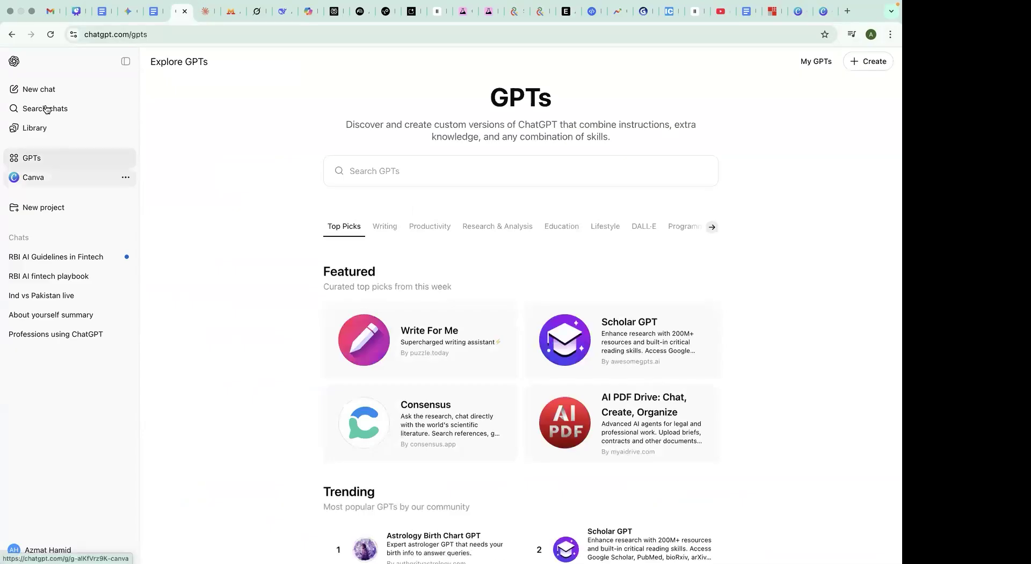
click(45, 91)
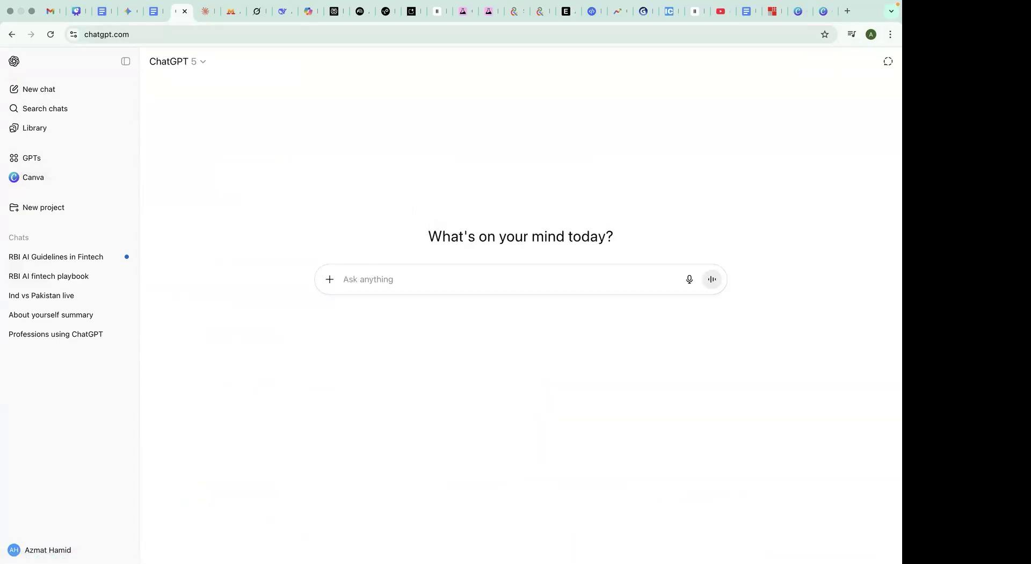
text(make)
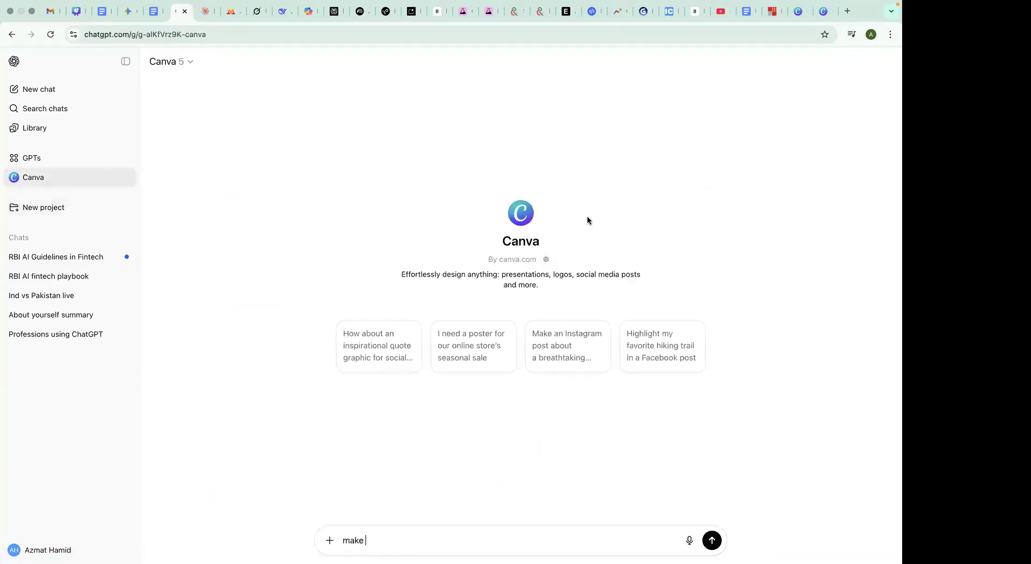
text(a campaign poster for coldrink)
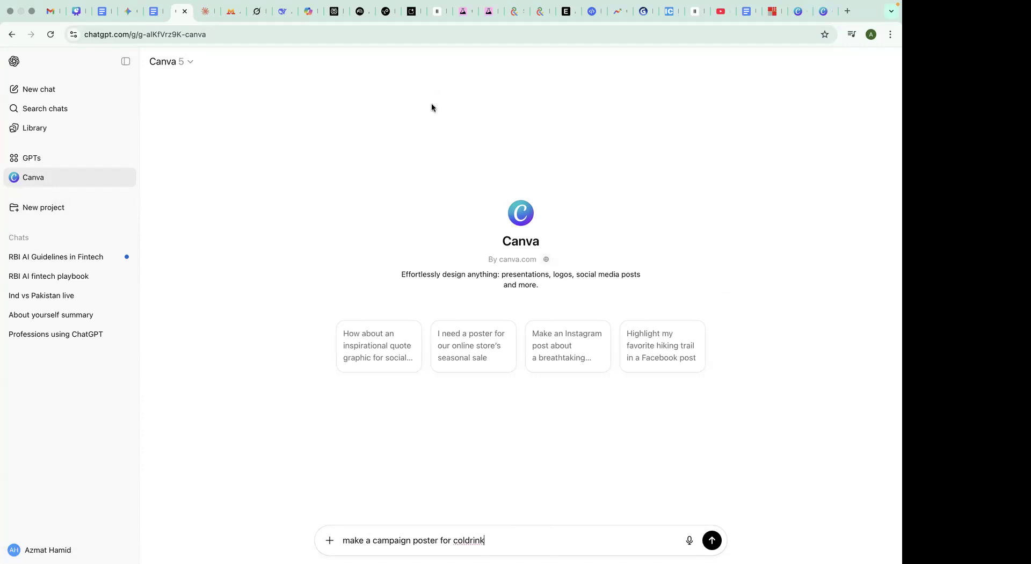
click(712, 540)
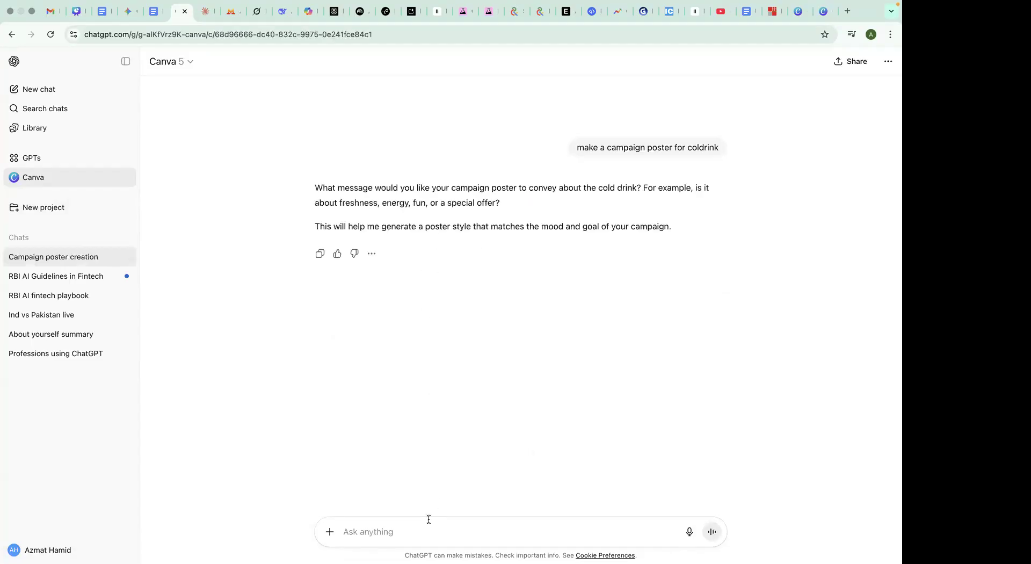
Answer the Canva GPT's follow-up questions with "yes" twice and "go ahed", closing the rating request
text(yes)
key(Return)
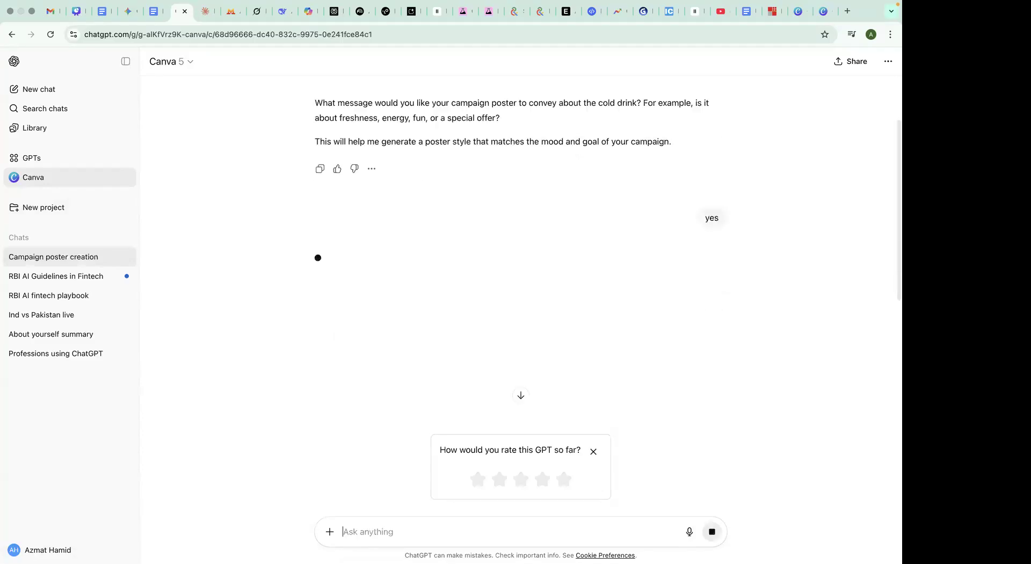
click(593, 451)
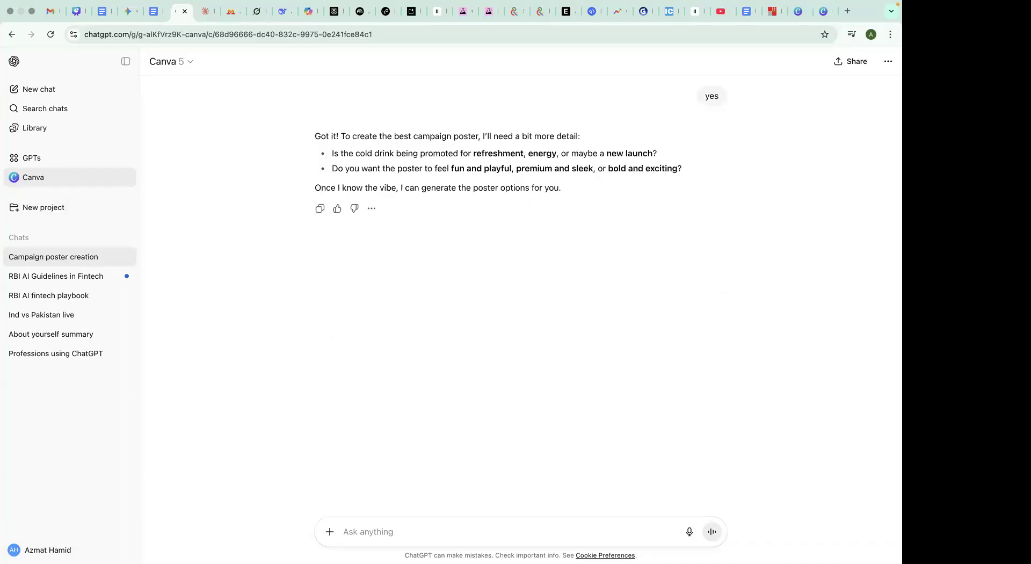
mouse_move(453, 558)
text(yes)
key(Return)
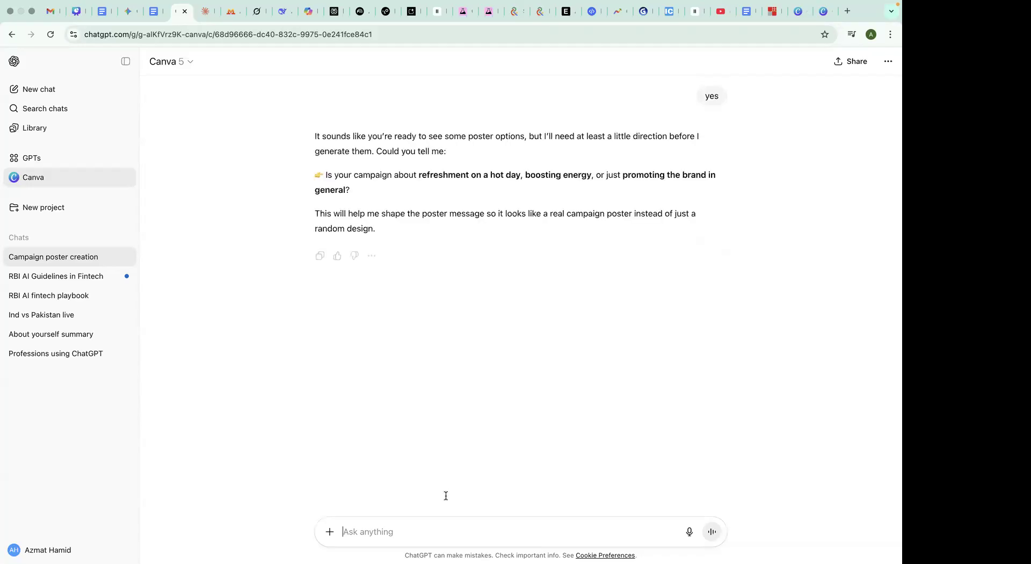
text(go ahed)
key(Return)
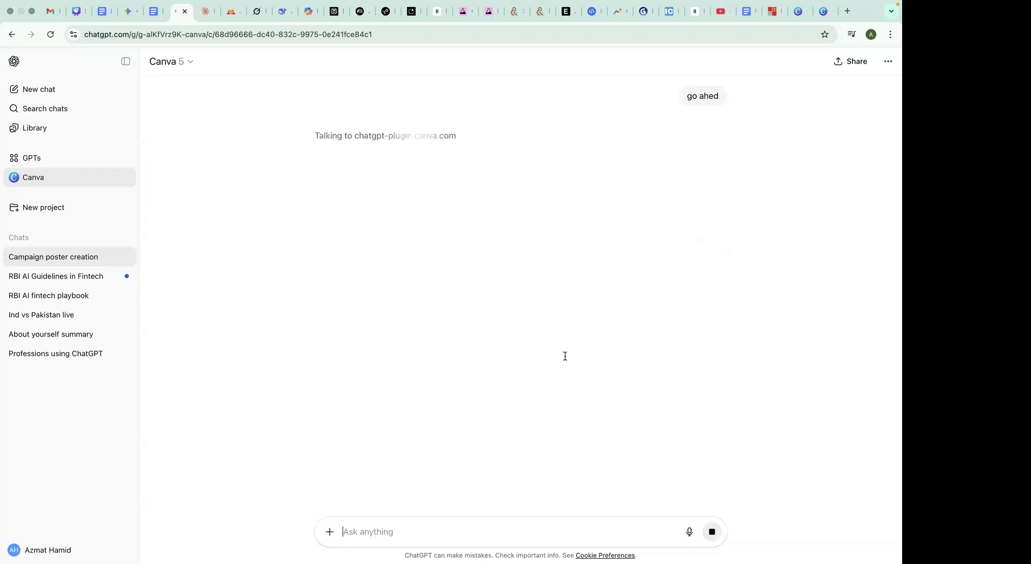
click(333, 150)
Switch to the Google Docs list of generative AI tools and look through its categories
click(159, 19)
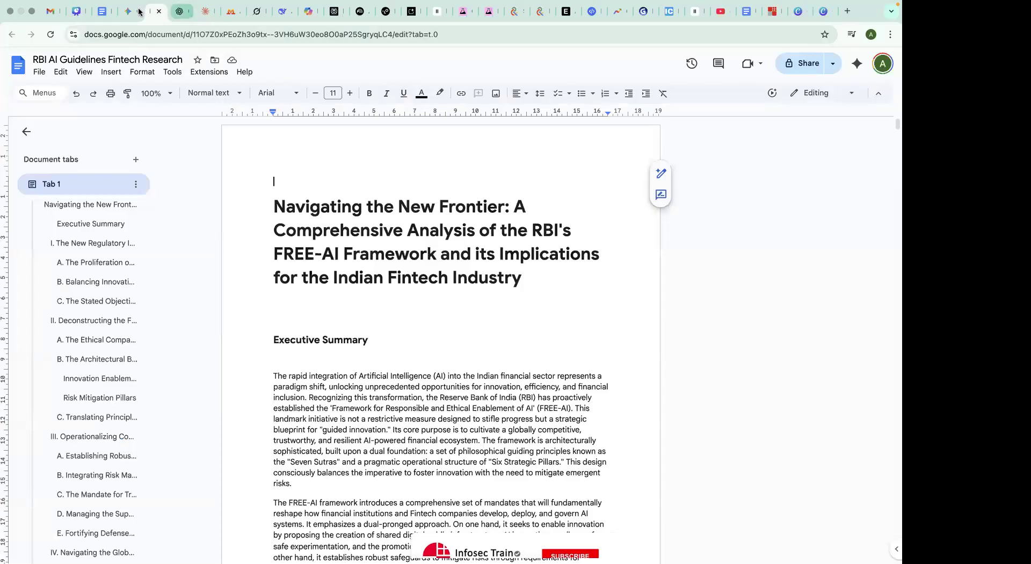
click(103, 10)
scroll(316, 374, down, 3)
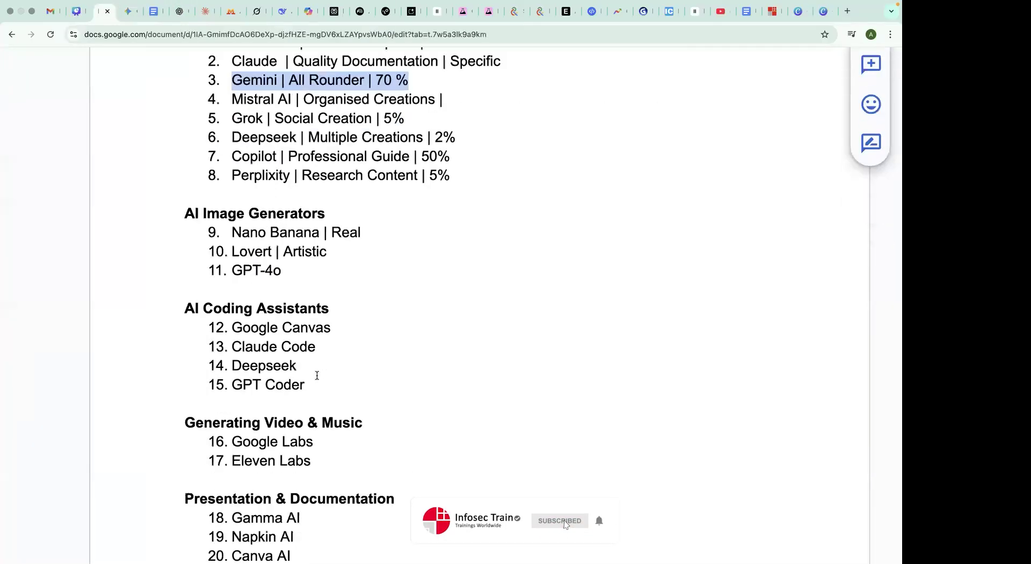
scroll(317, 375, down, 3)
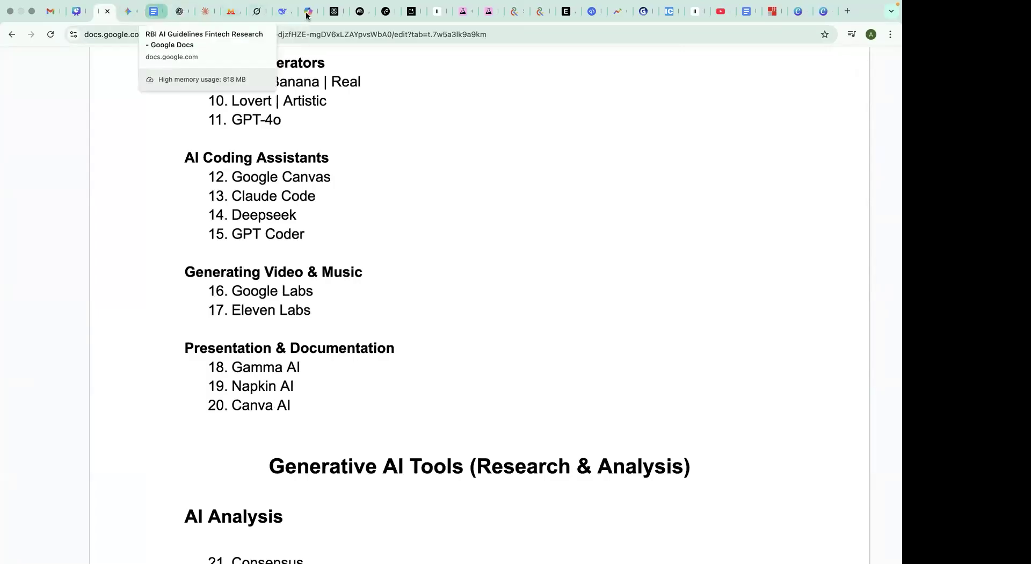
Return to ChatGPT, review the generated poster options and open Option 2, "Chill Out and Refresh", in Canva
click(181, 12)
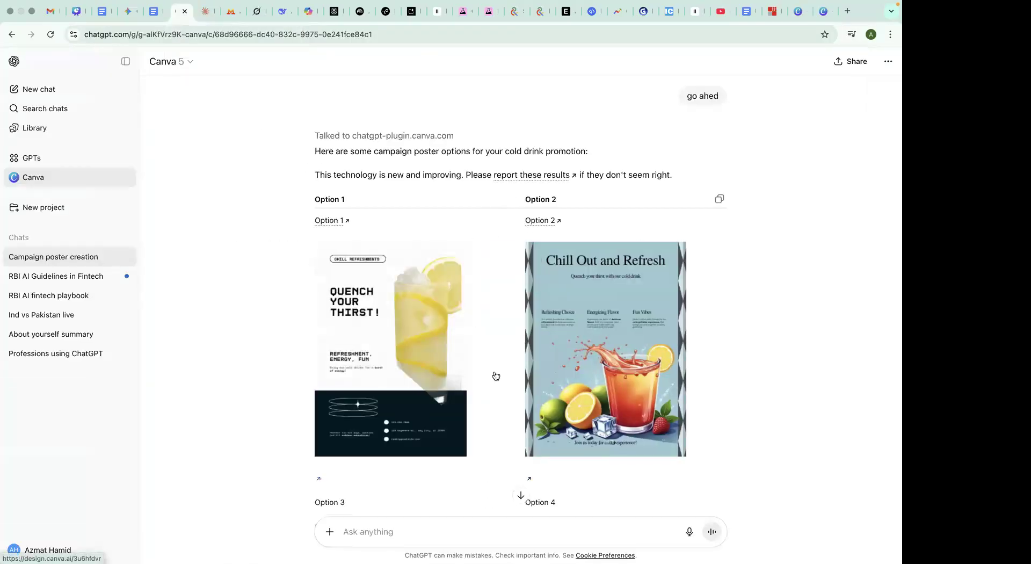
scroll(496, 376, down, 5)
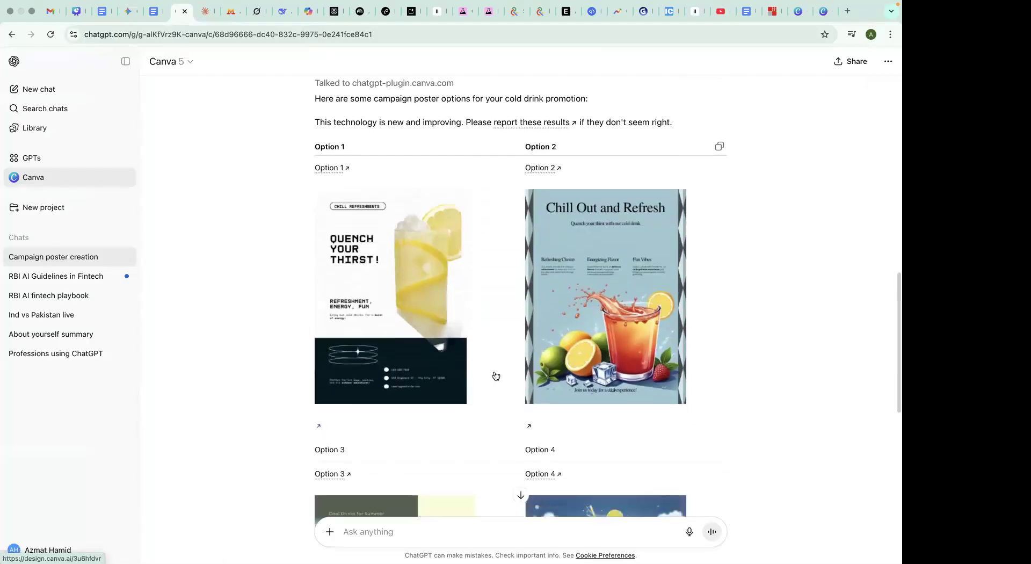
scroll(496, 376, down, 3)
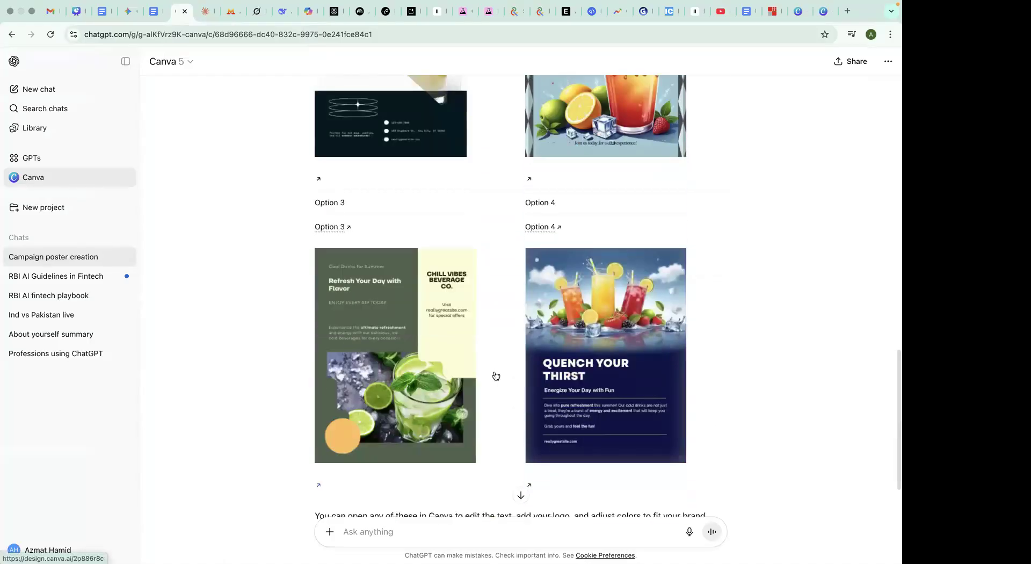
scroll(496, 376, up, 4)
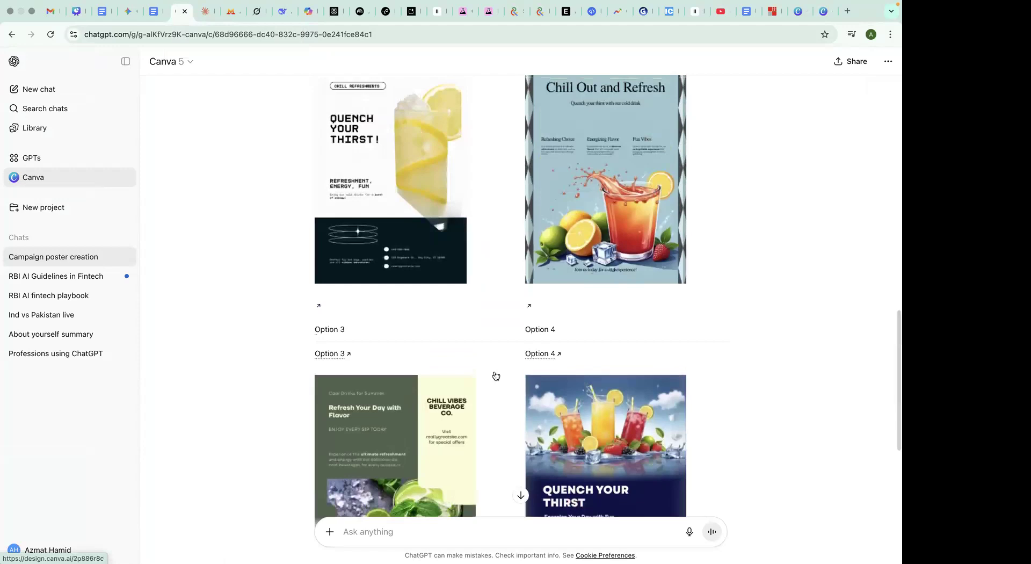
scroll(495, 375, up, 3)
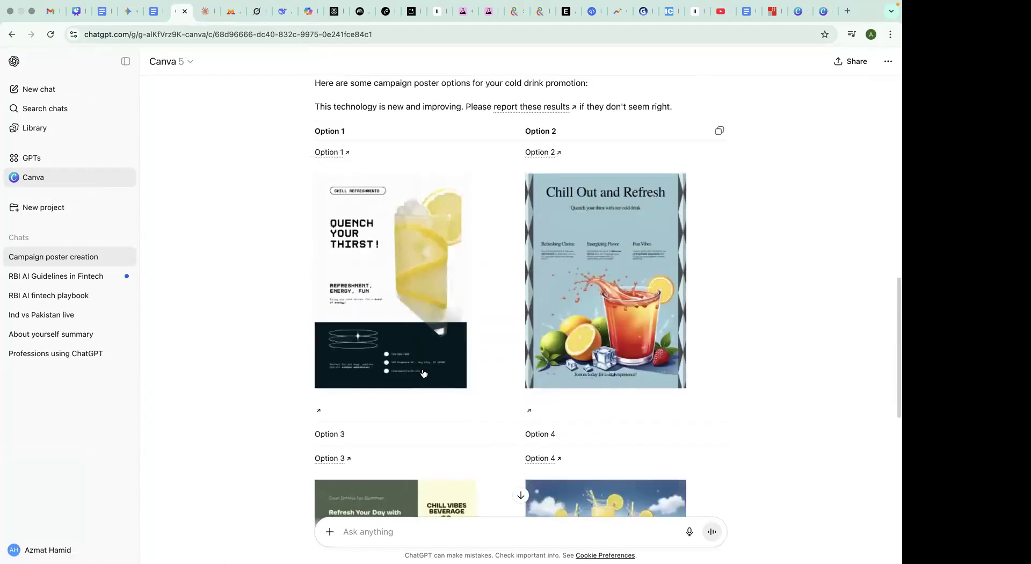
click(558, 353)
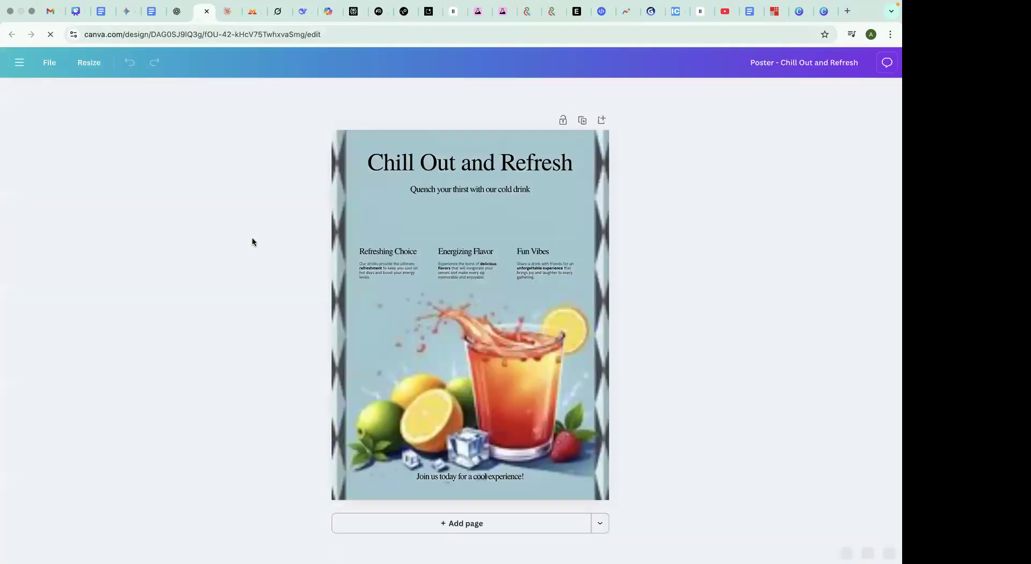
Replace the "Join us today for a cool experience!" line on the poster with a name
click(495, 479)
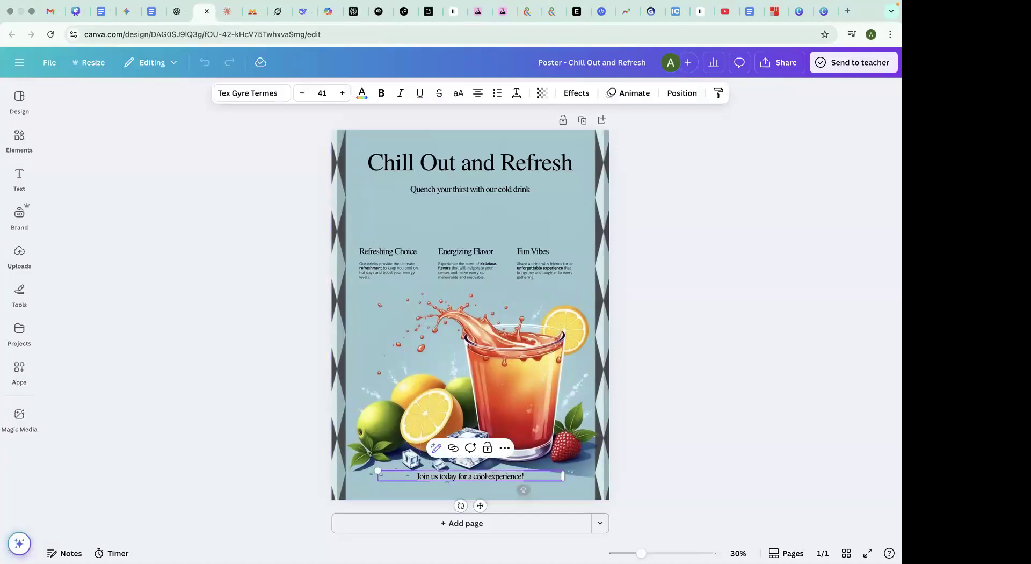
text(Janet)
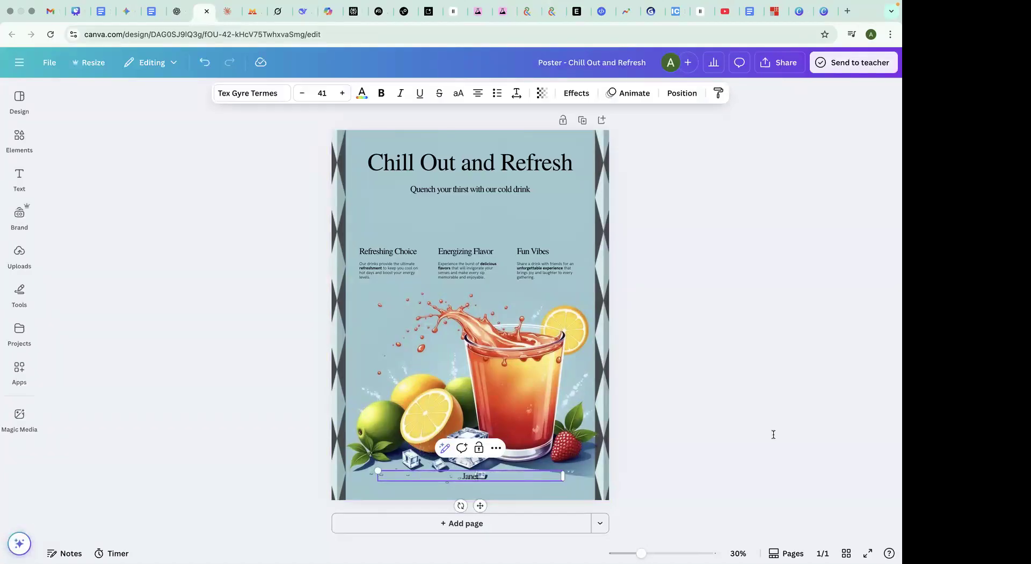
click(774, 433)
Change the font of the "Quench your thirst with our cold drink" subtitle to TT Hoves
click(480, 183)
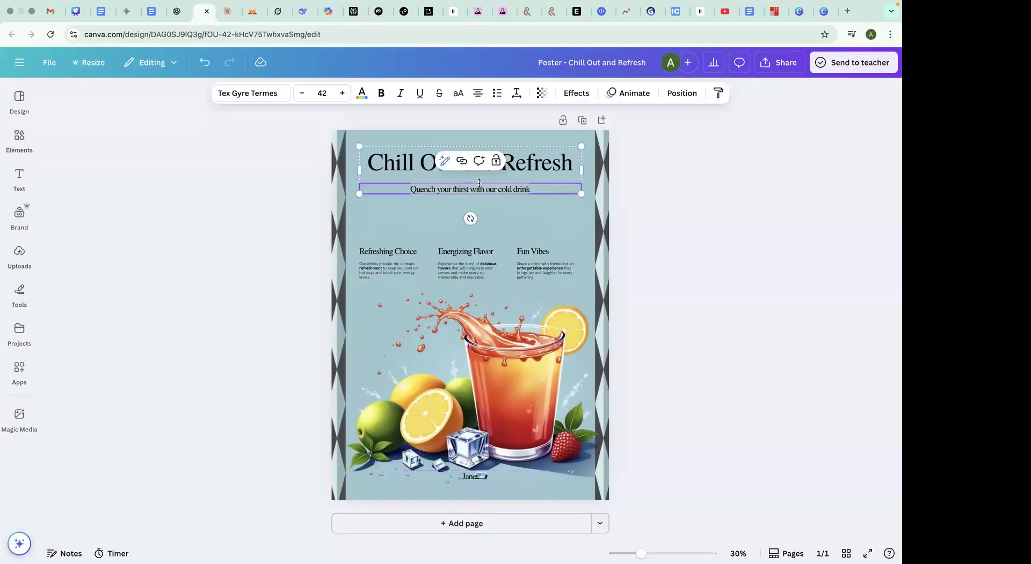
click(263, 96)
click(209, 329)
key(Escape)
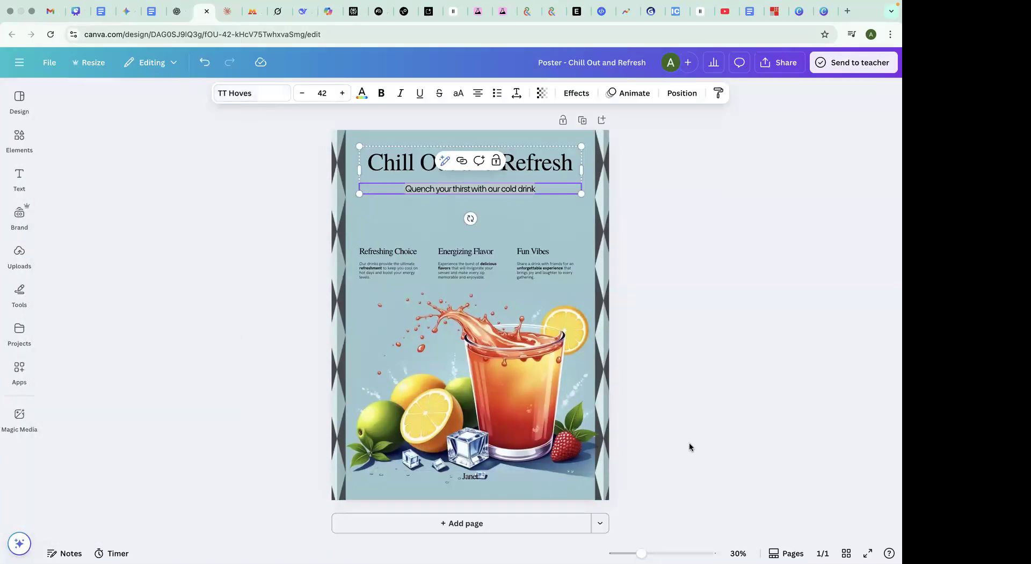
click(543, 375)
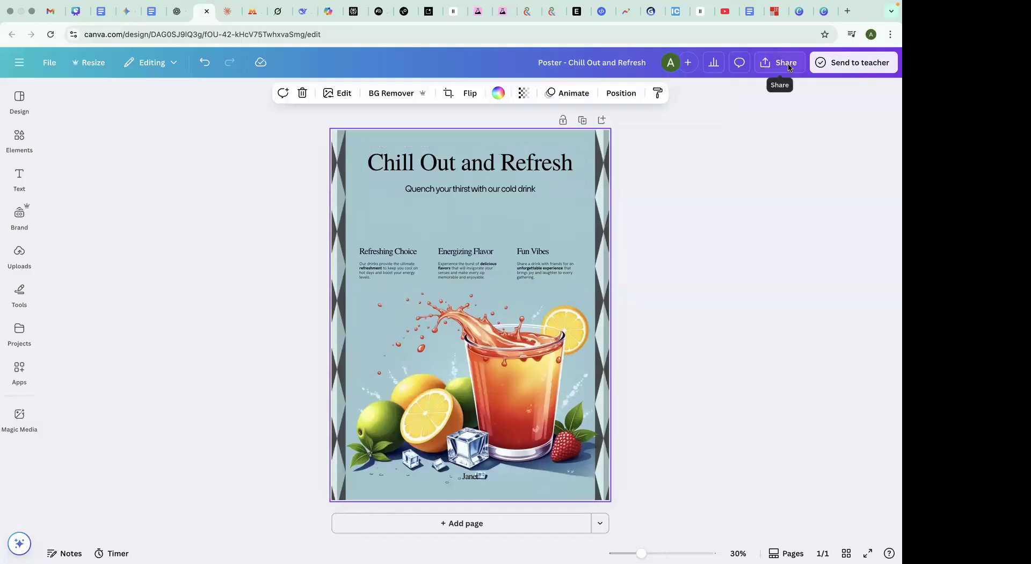
View the poster's sharing and download options, and close them
click(788, 64)
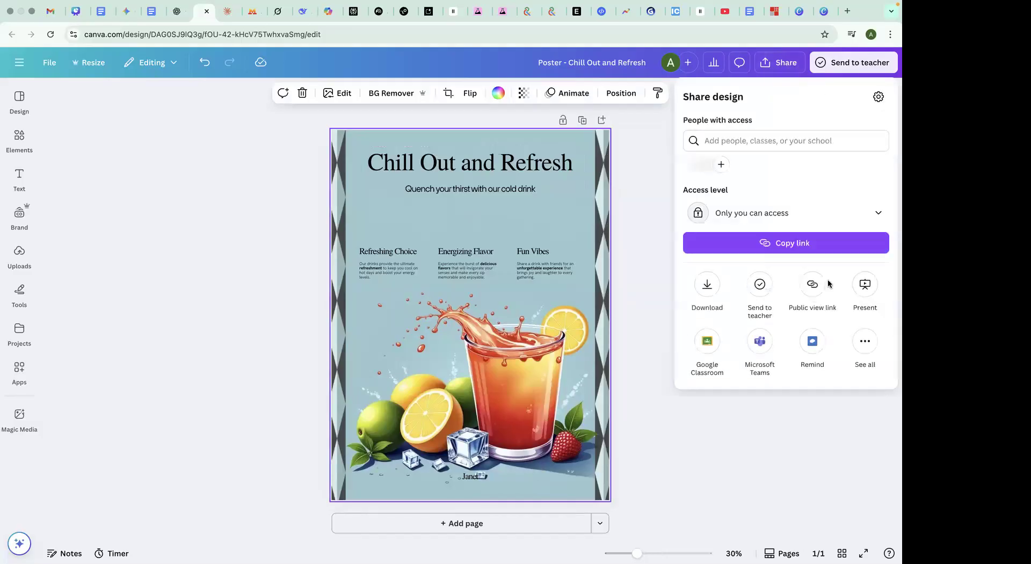
click(744, 444)
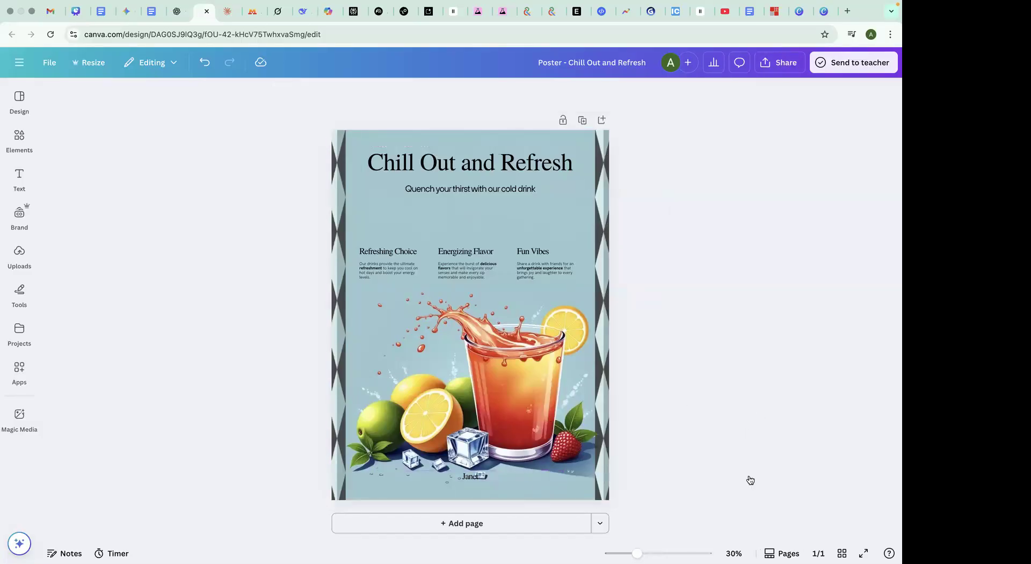